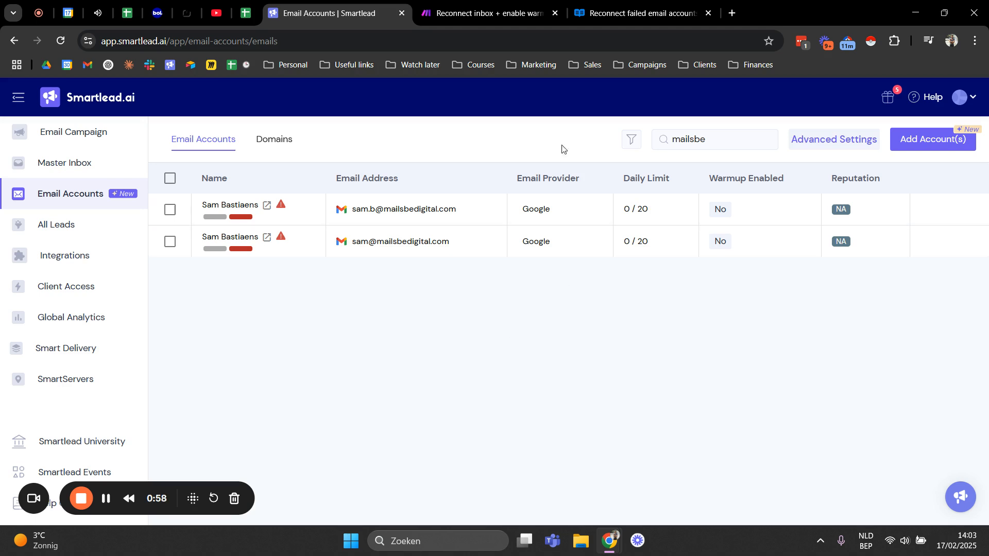
Step: Switch to the Make scenario "Reconnect inbox + enable warmup" and look over its module chain from reconnect email accounts to activate warmup
click(497, 12)
scroll(487, 153, down, 1)
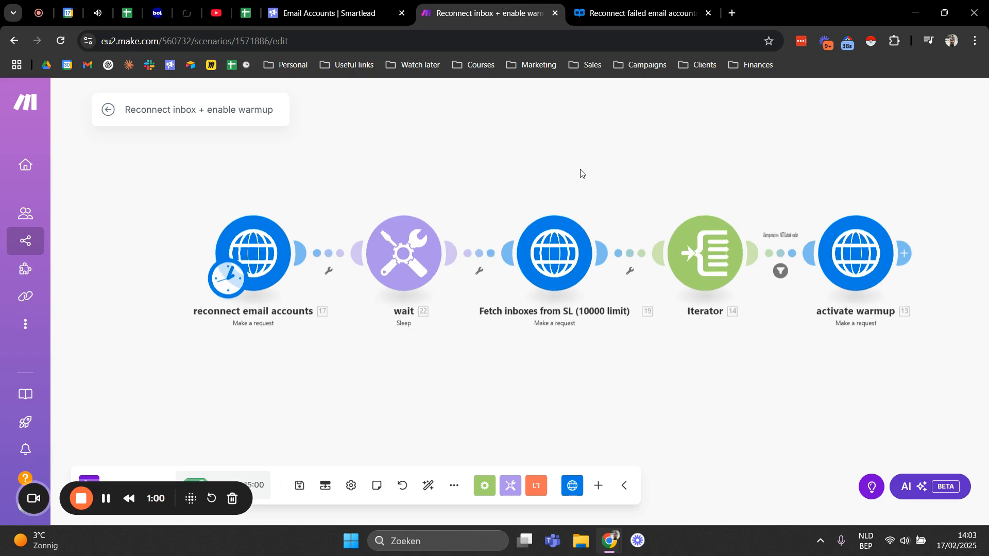
drag(589, 176, 507, 185)
drag(301, 174, 371, 194)
drag(474, 197, 408, 203)
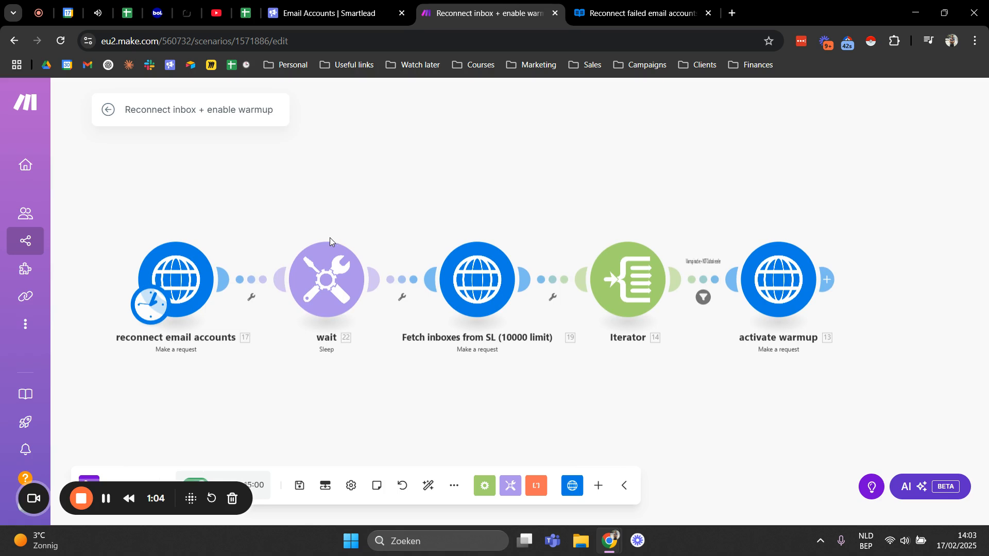
scroll(431, 208, down, 1)
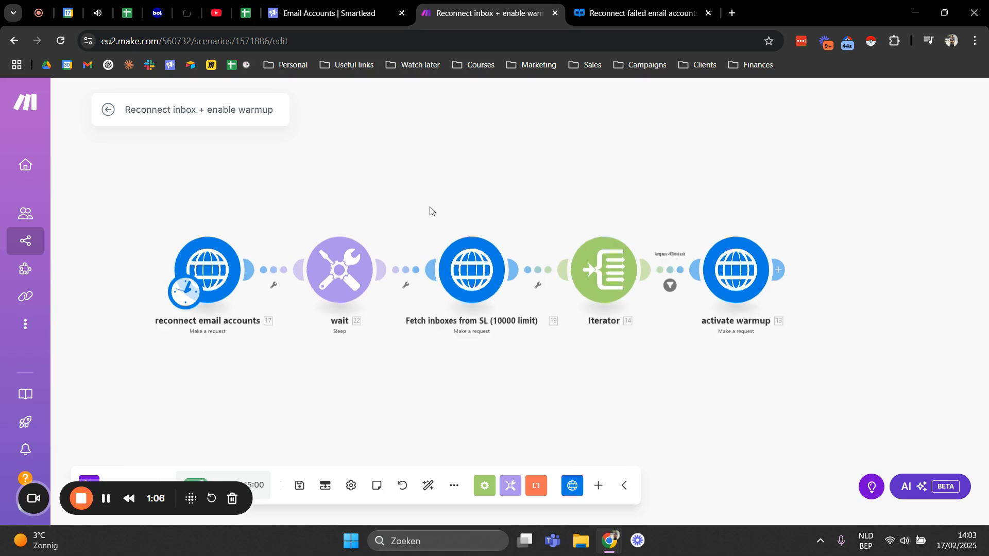
scroll(415, 217, up, 1)
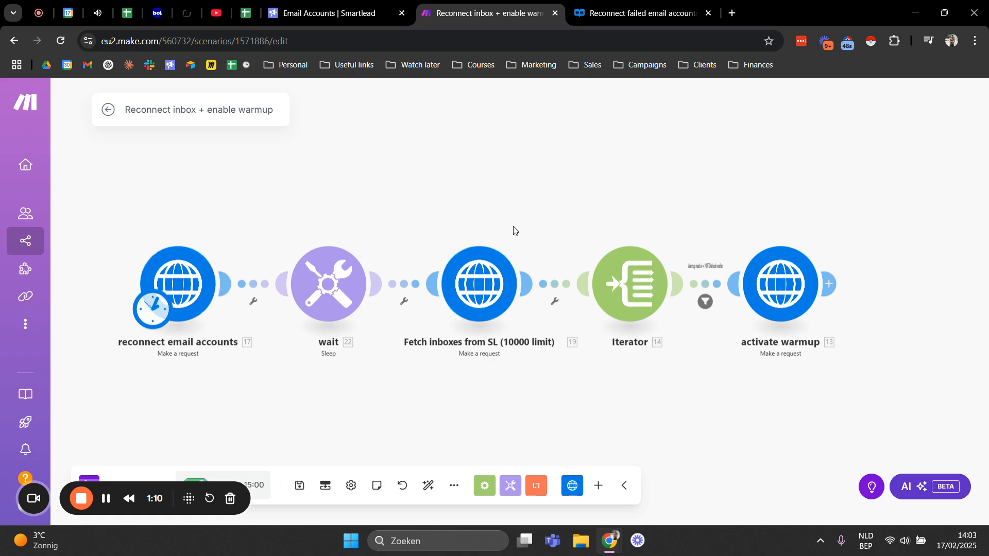
drag(501, 200, 436, 201)
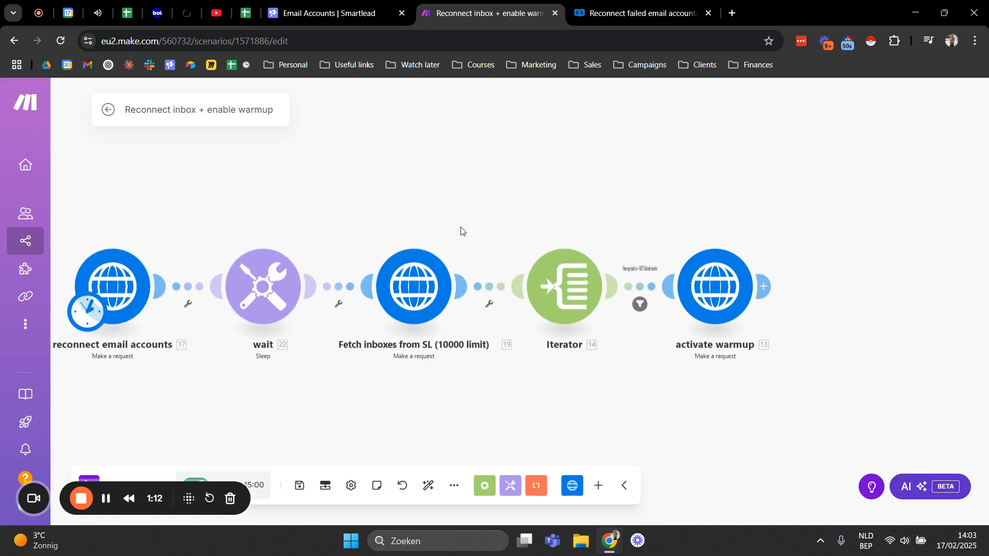
drag(504, 221, 593, 196)
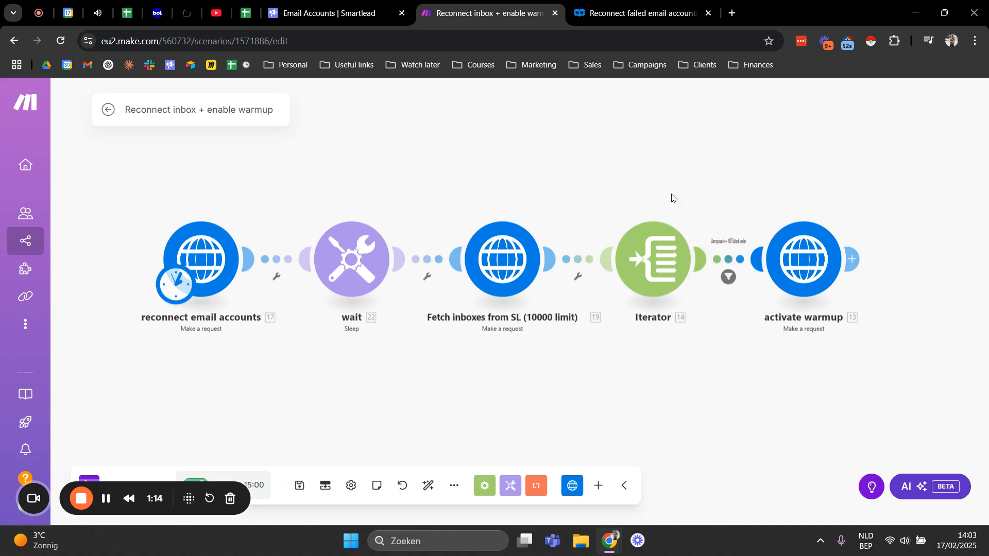
drag(430, 184, 466, 216)
drag(401, 218, 375, 202)
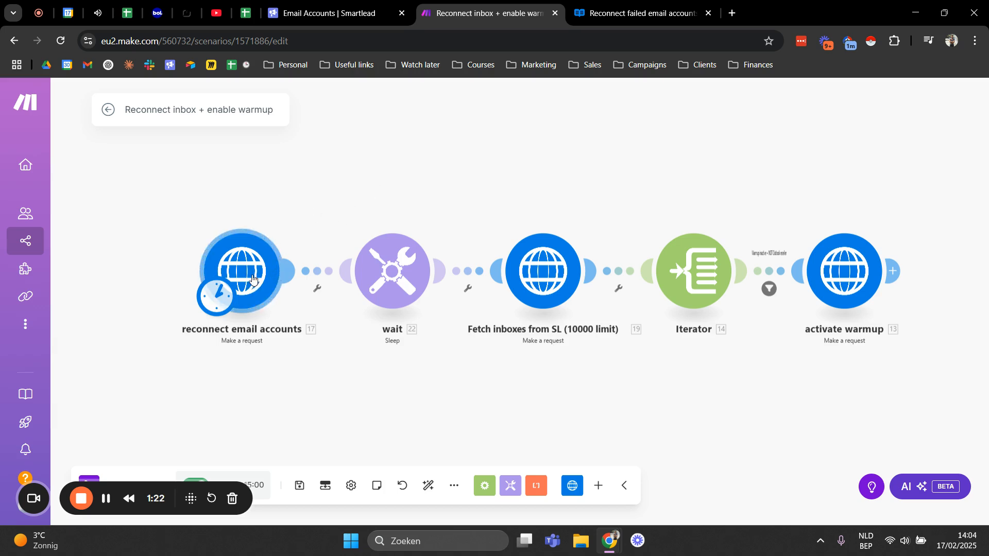
Step: Switch to the Smartlead API reference and read the description of the Reconnect failed email accounts endpoint
click(647, 16)
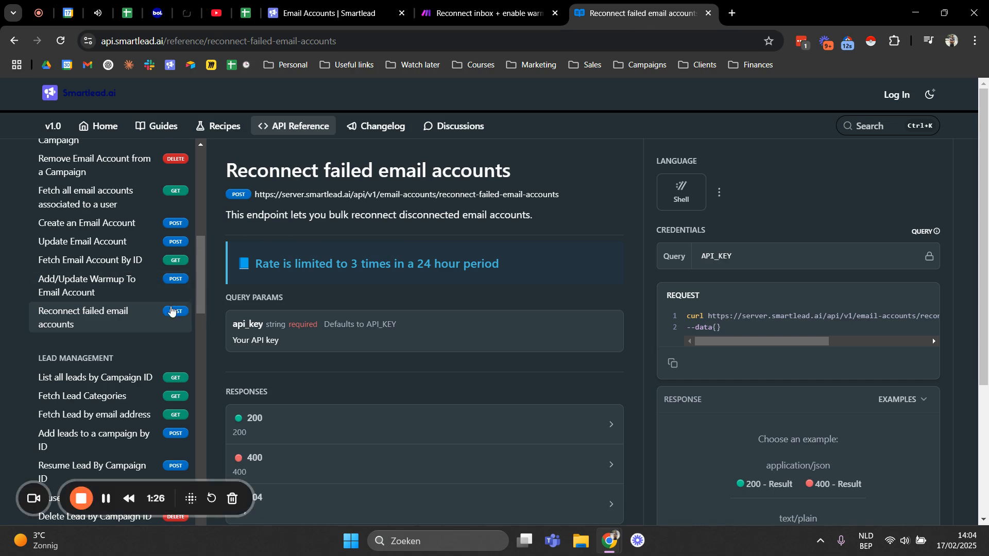
scroll(170, 309, down, 1)
scroll(171, 314, up, 2)
scroll(172, 314, up, 2)
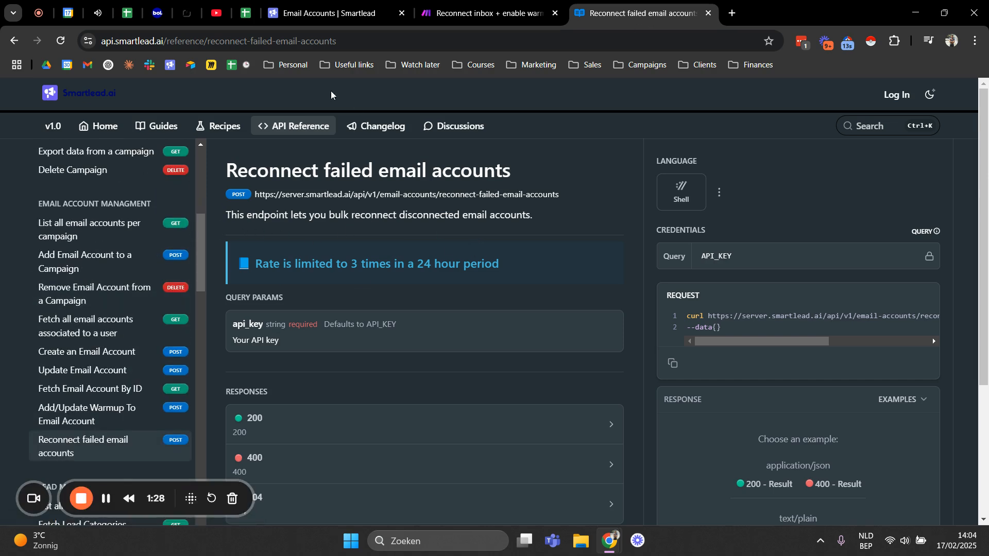
drag(229, 172, 521, 170)
click(499, 173)
drag(225, 171, 515, 175)
click(517, 178)
Step: Return to the Make scenario and examine the reconnect email accounts, wait and Fetch inboxes modules in sequence
click(443, 15)
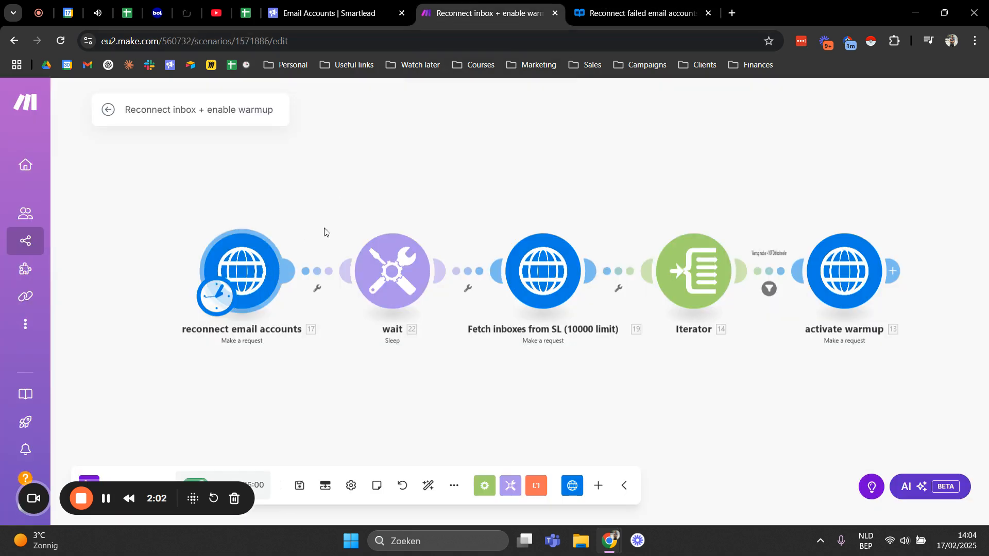
drag(336, 207, 268, 213)
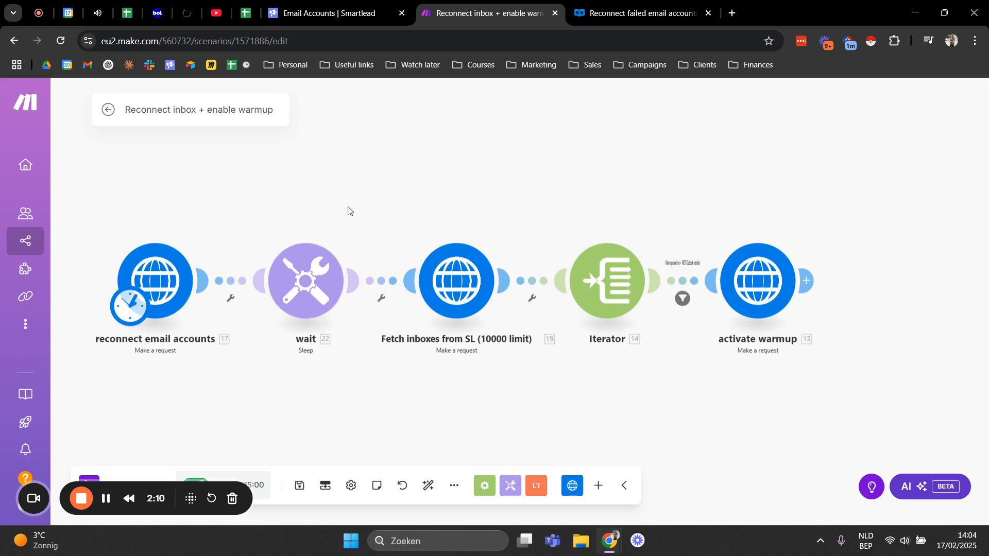
drag(376, 227, 355, 233)
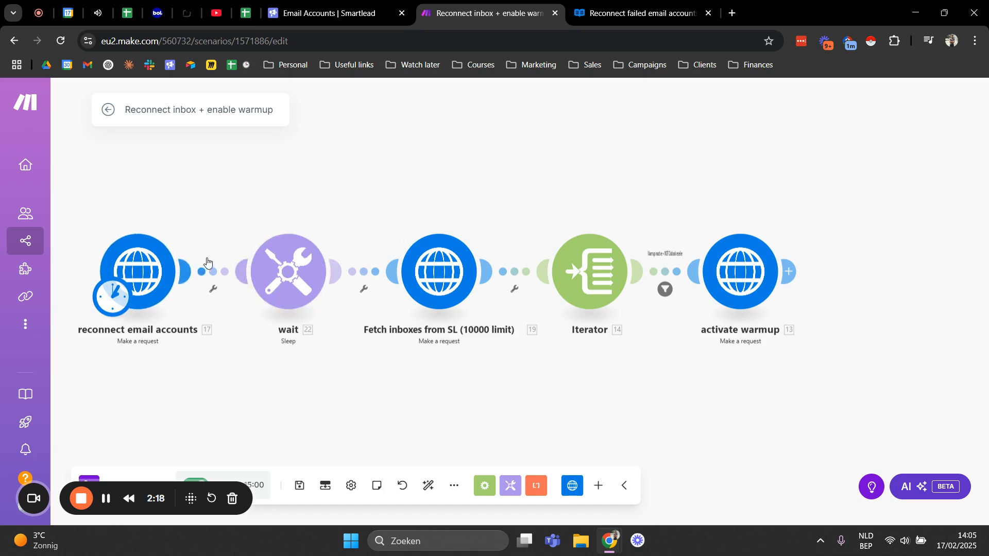
drag(268, 219, 327, 227)
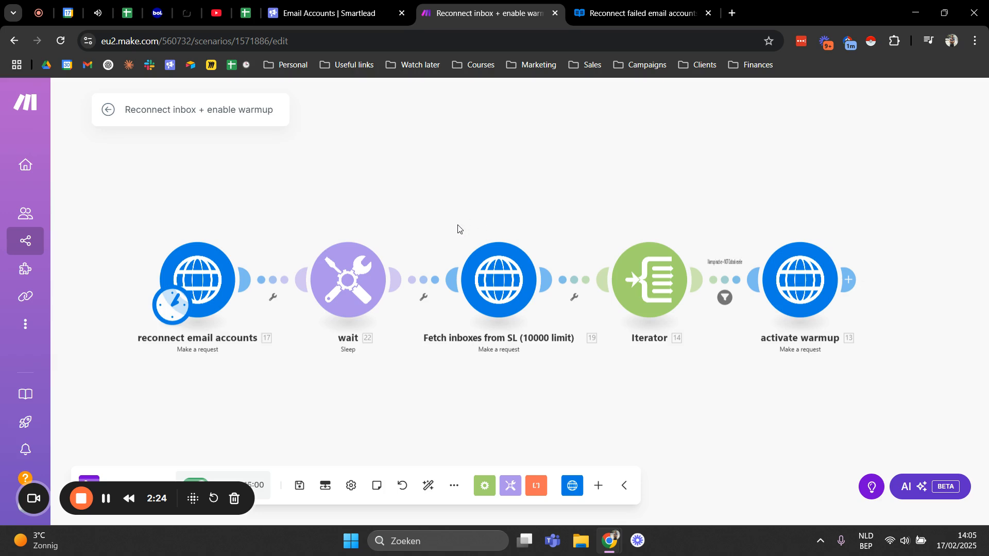
drag(458, 228, 293, 240)
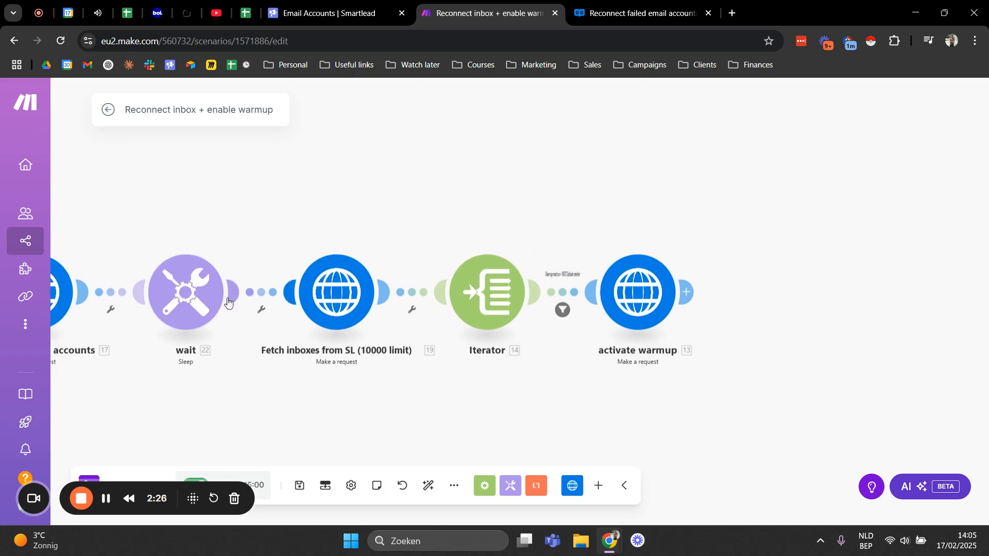
drag(270, 273, 248, 261)
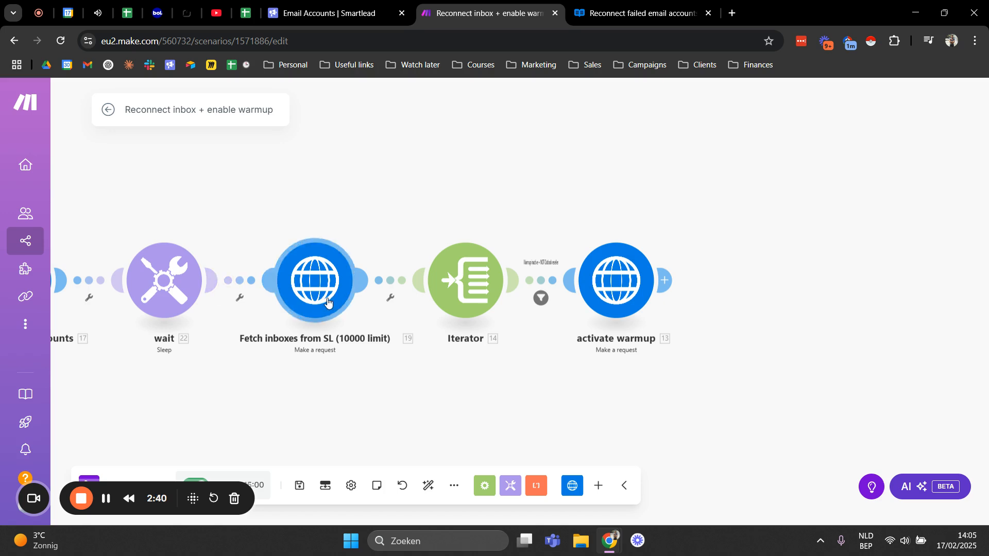
drag(305, 209, 446, 216)
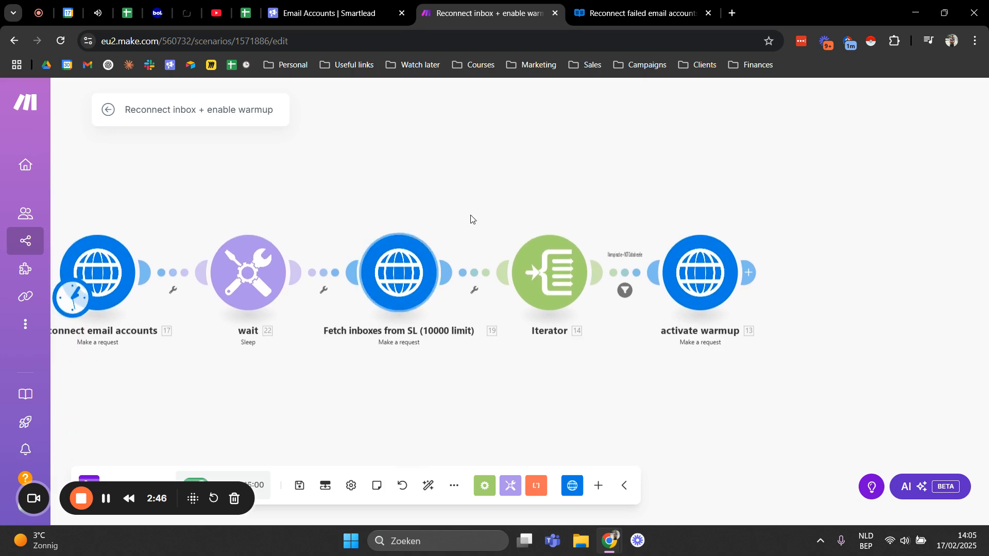
drag(411, 222, 462, 249)
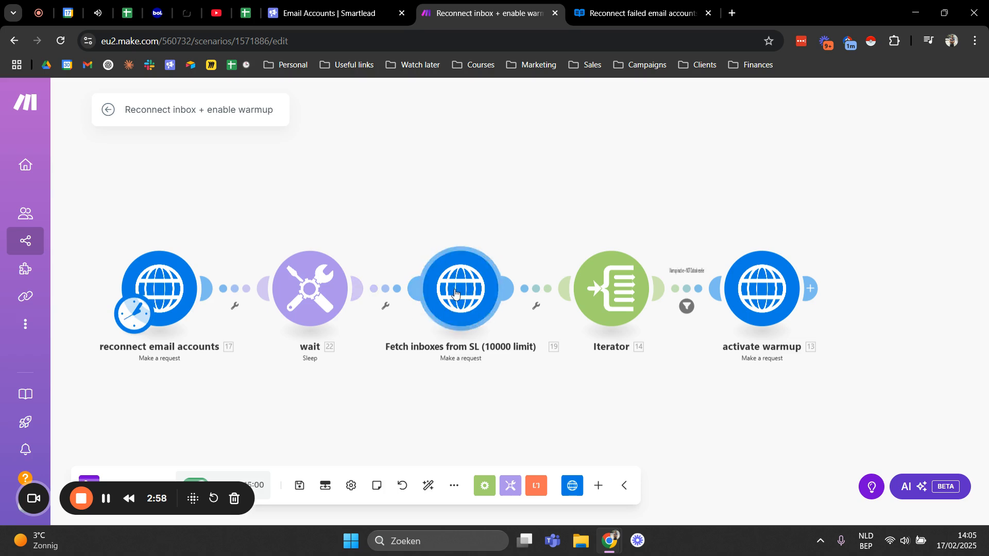
drag(500, 245, 451, 242)
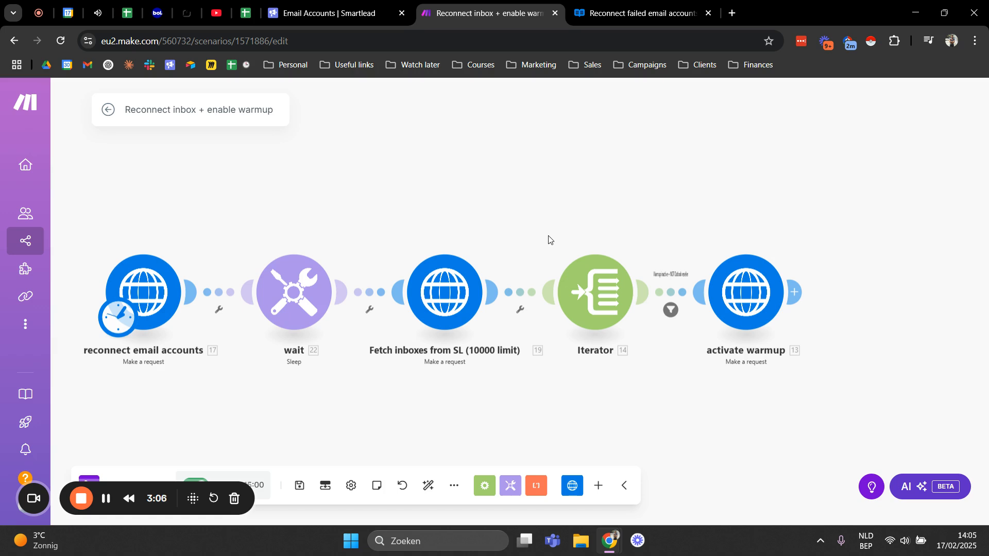
drag(552, 218, 480, 216)
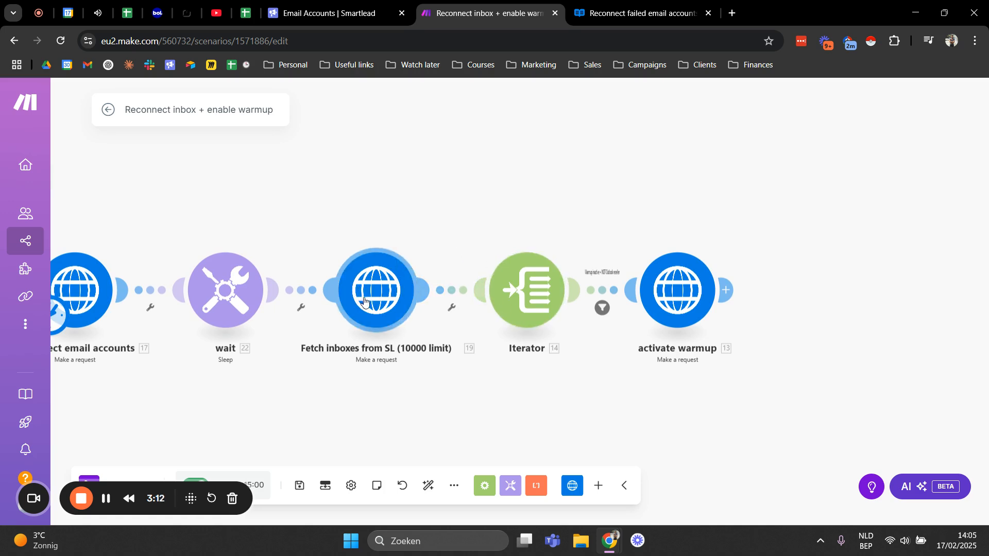
Step: Open the filter between the Iterator and activate warmup modules and review its warmup status and tag conditions
drag(517, 230, 404, 203)
drag(465, 222, 395, 250)
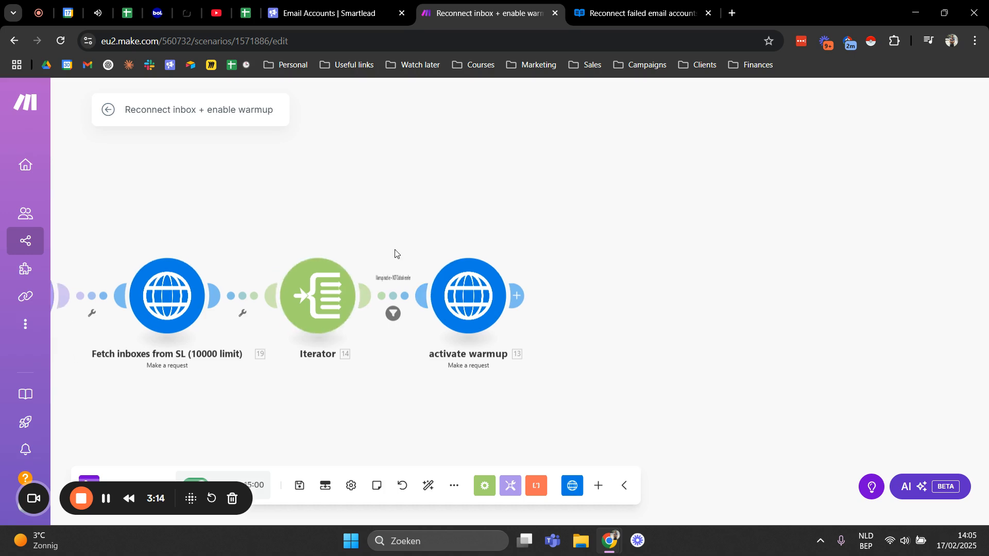
click(393, 314)
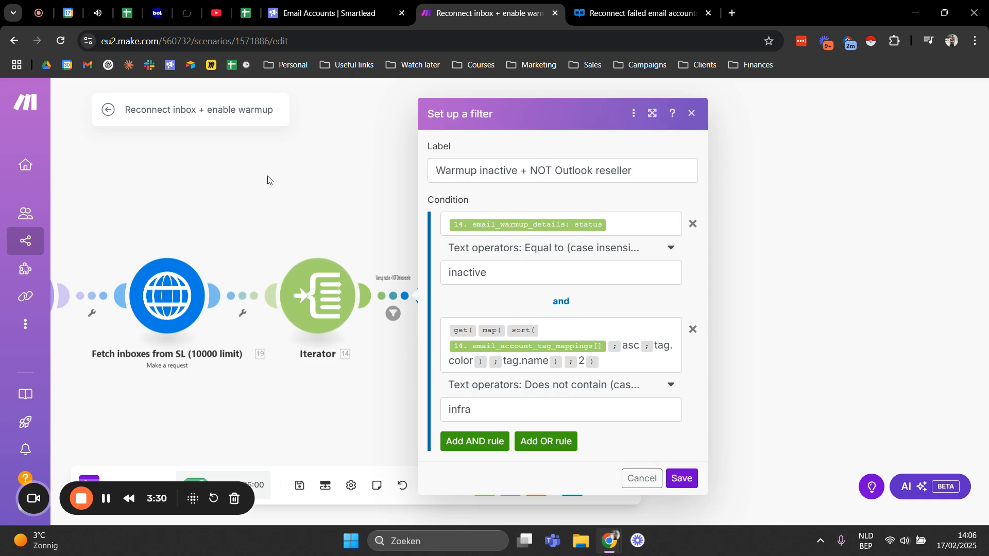
drag(270, 181, 400, 185)
drag(110, 233, 159, 229)
drag(420, 219, 198, 219)
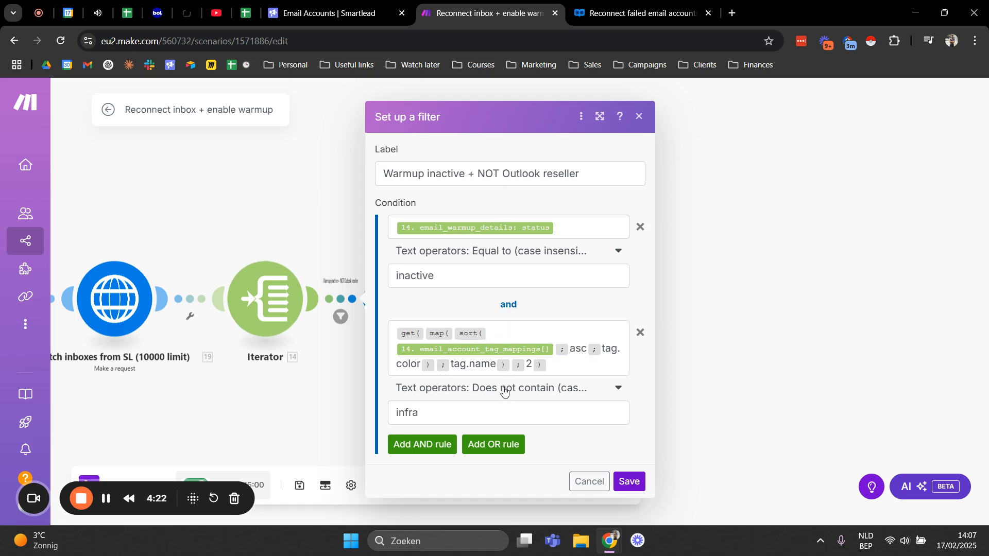
Step: Compare the filter's conditions with the Smartlead email accounts list, and close the filter settings without changing them
click(381, 9)
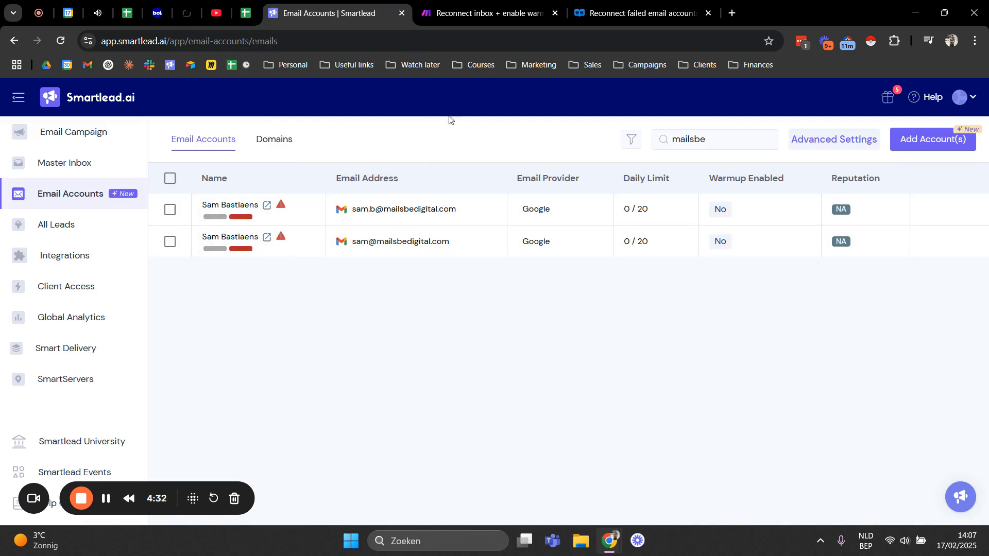
click(453, 9)
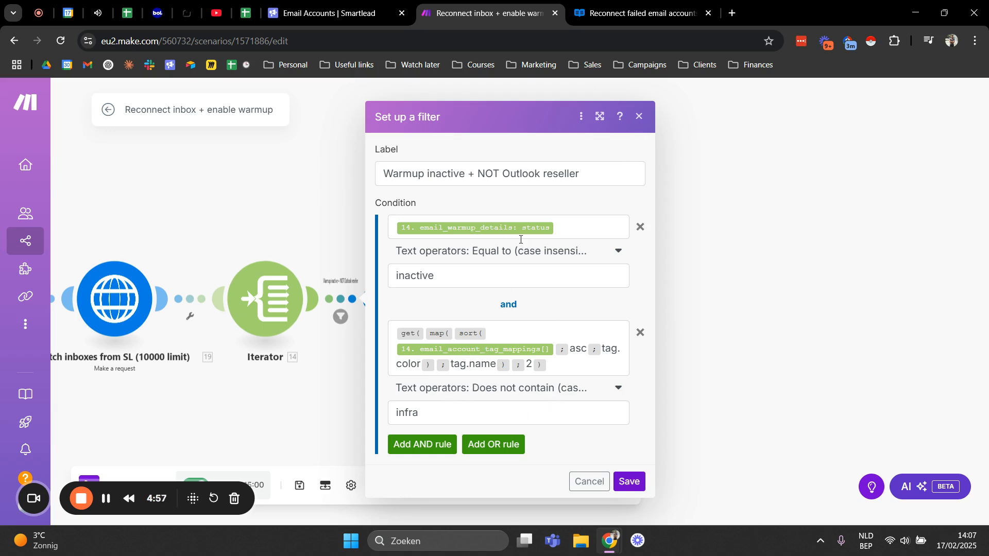
click(639, 117)
click(338, 317)
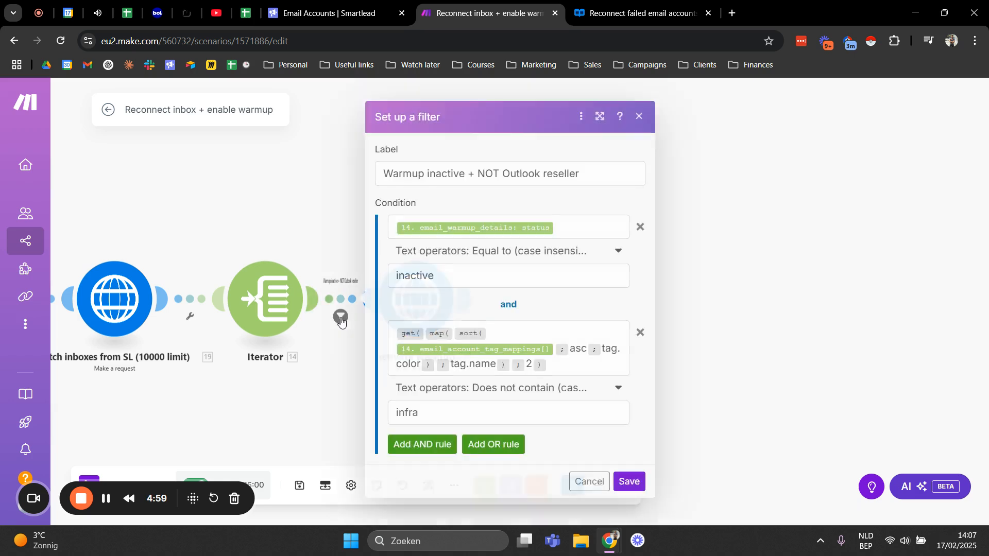
click(640, 116)
drag(532, 143, 532, 122)
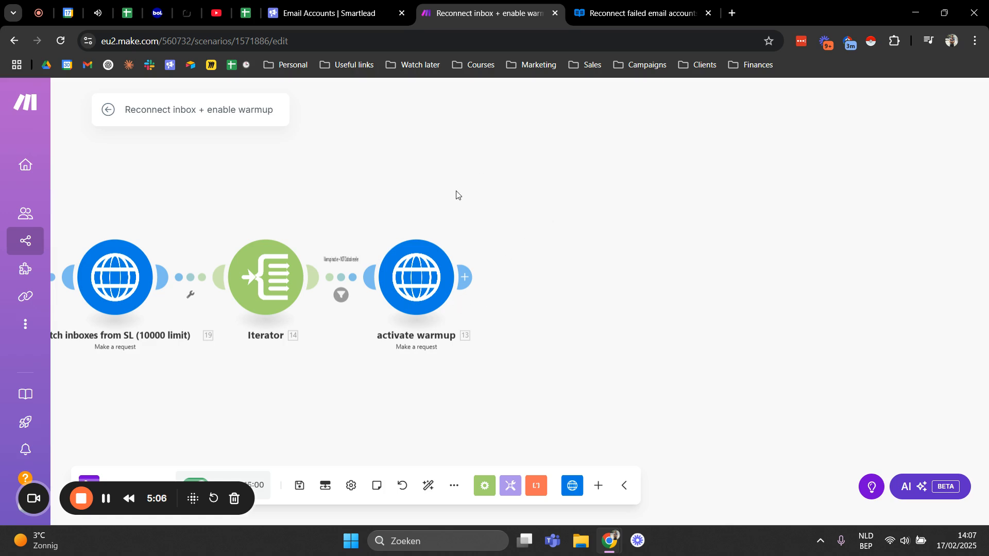
drag(446, 220, 488, 235)
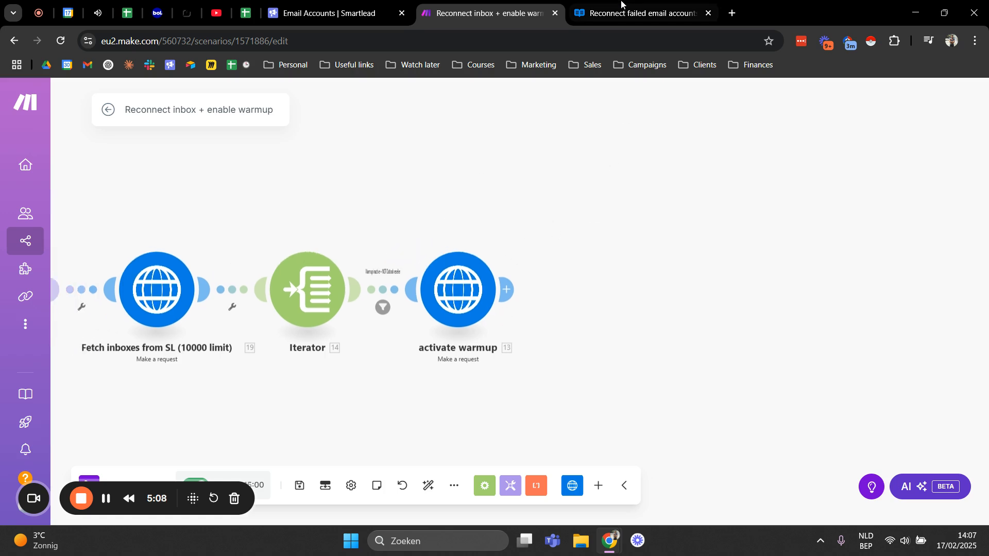
Step: Open the Add/Update Warmup To Email Account endpoint in the Smartlead API reference and examine warmup_enabled in its sample request
click(639, 13)
scroll(135, 297, up, 7)
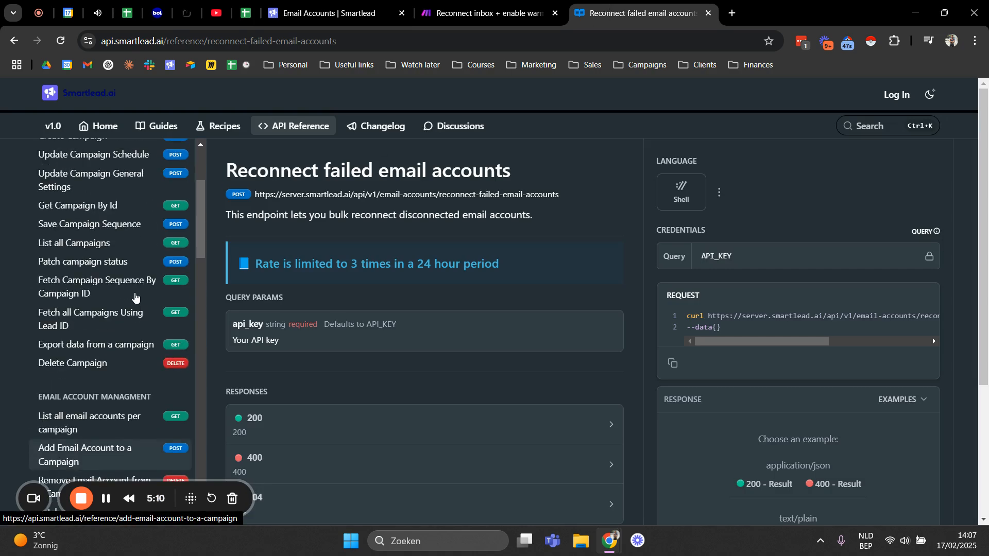
scroll(140, 285, down, 4)
scroll(142, 287, down, 15)
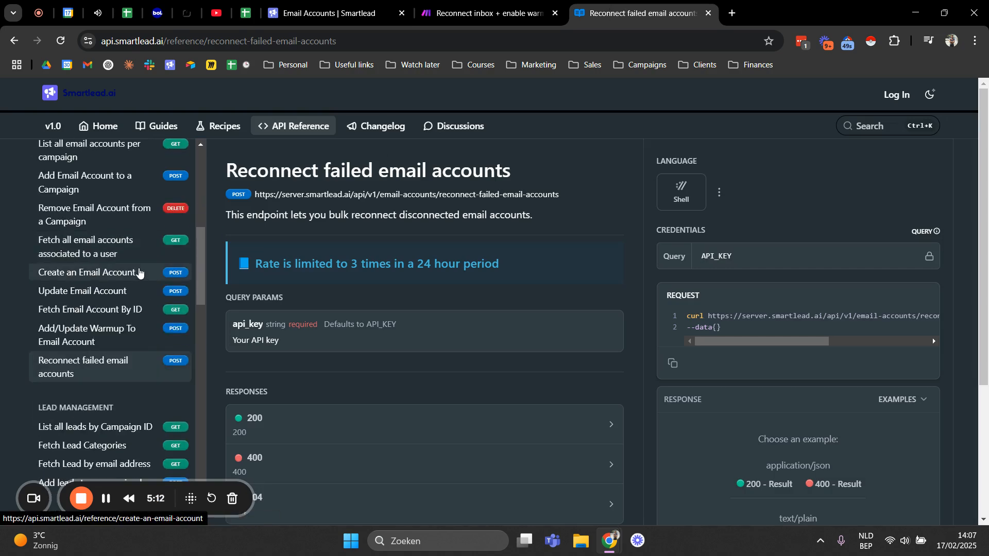
scroll(137, 253, up, 8)
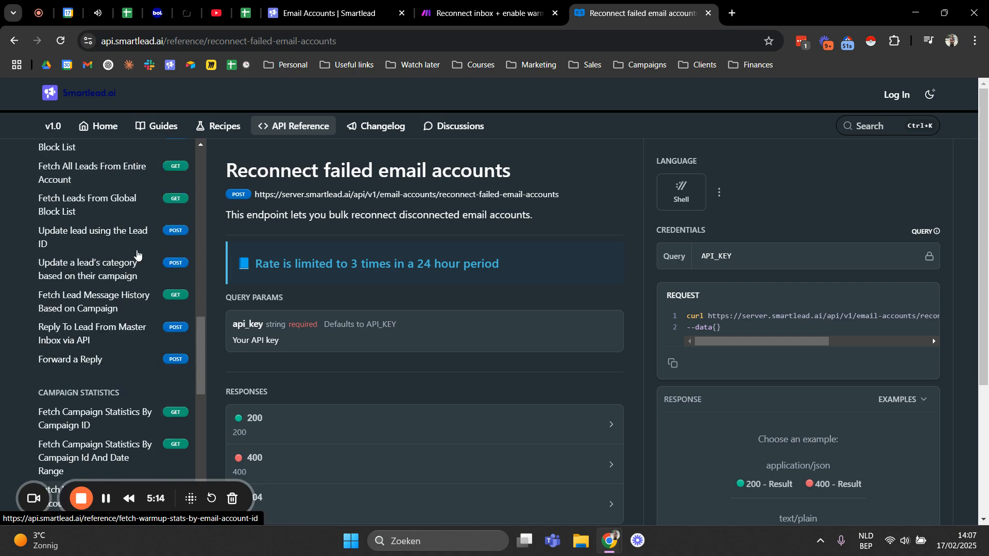
scroll(135, 254, down, 6)
scroll(135, 253, down, 8)
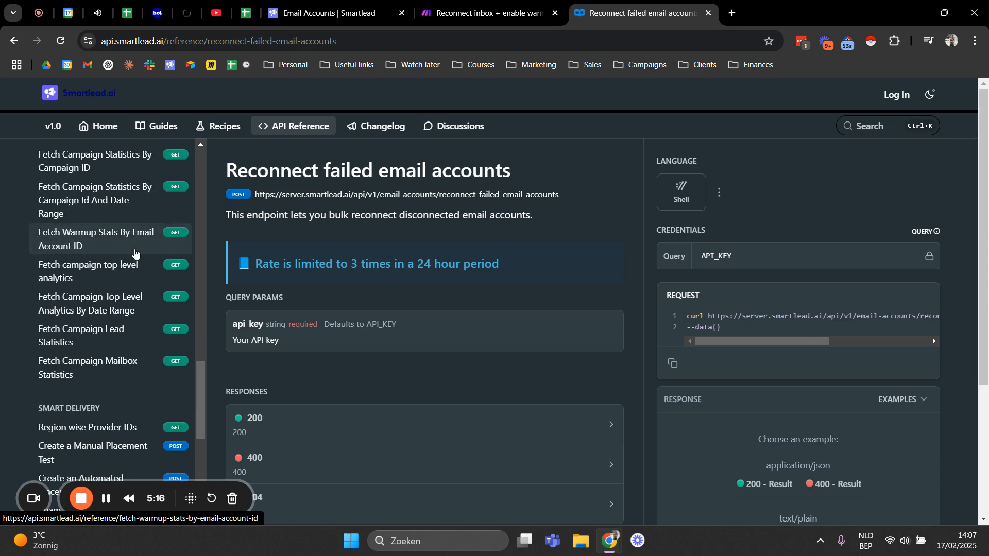
scroll(136, 251, up, 12)
scroll(136, 250, up, 15)
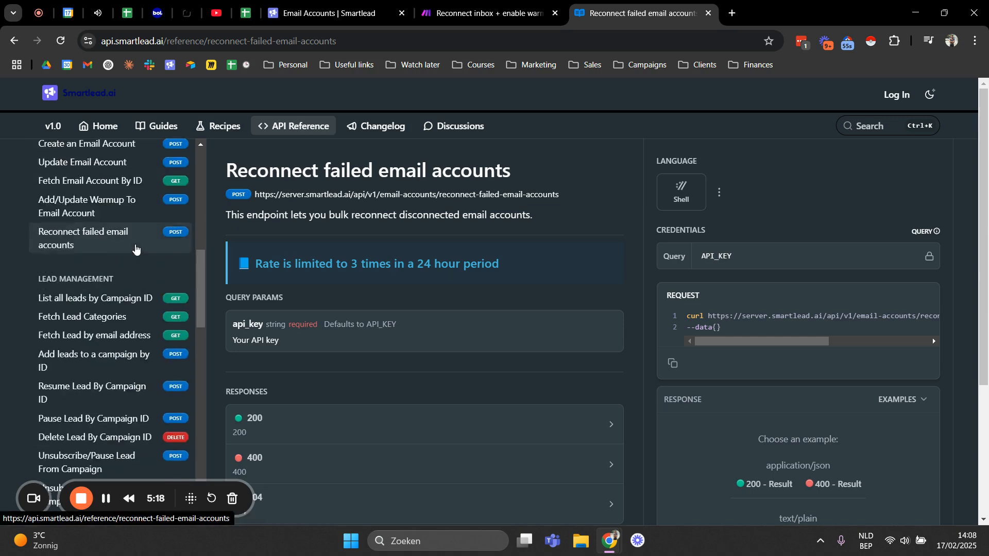
scroll(134, 256, down, 6)
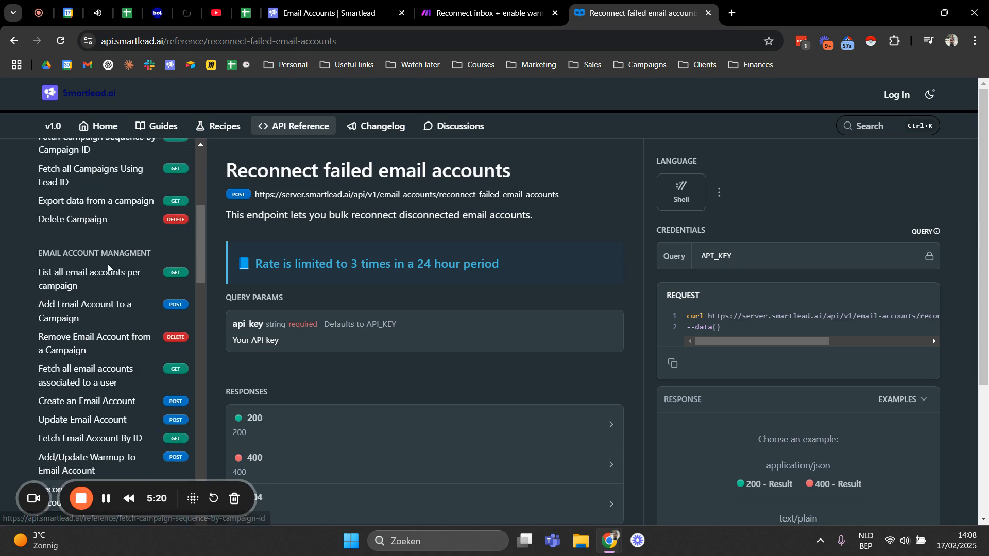
scroll(124, 253, down, 1)
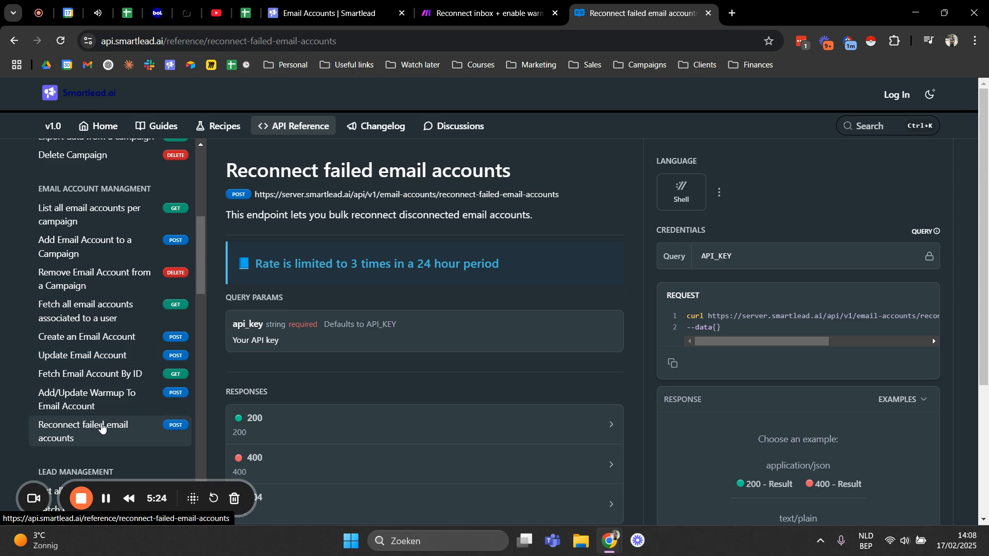
click(97, 396)
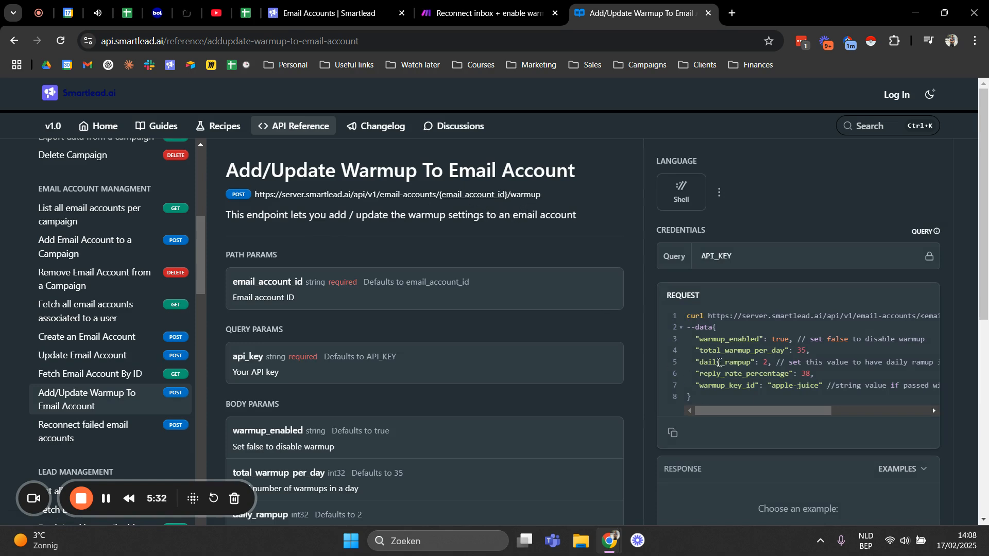
mouse_move(701, 411)
mouse_down()
mouse_move(804, 413)
mouse_move(695, 410)
mouse_up()
drag(712, 340, 766, 339)
Step: Return to the Make scenario and review the complete module chain from reconnect email accounts to activate warmup
click(487, 13)
scroll(424, 281, down, 1)
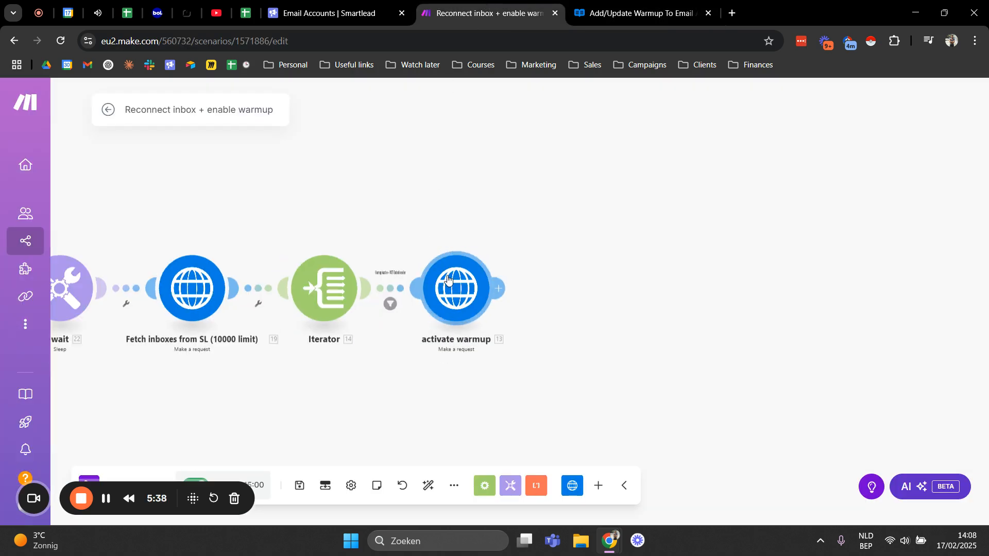
drag(399, 211, 544, 206)
scroll(466, 214, down, 1)
drag(445, 218, 494, 221)
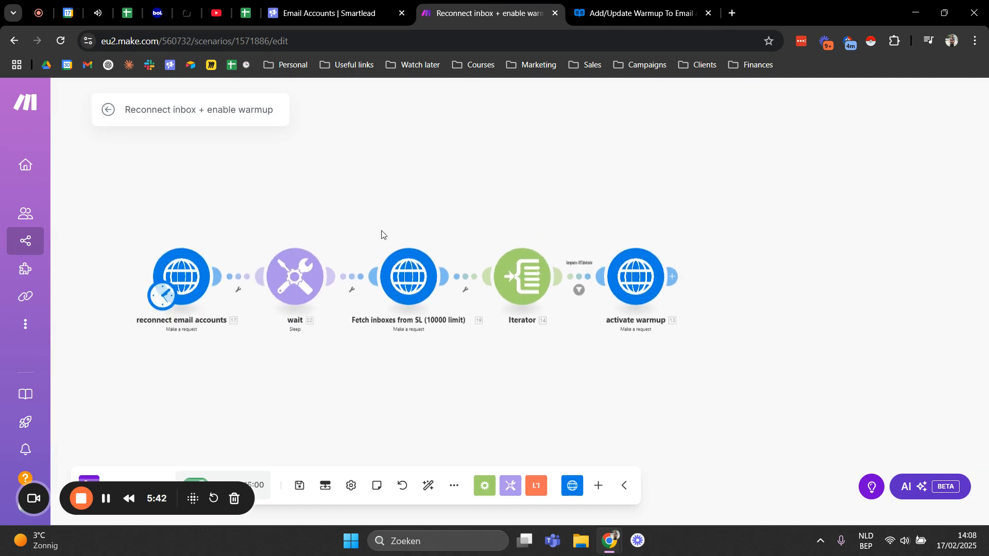
drag(319, 208, 422, 256)
drag(514, 262, 401, 220)
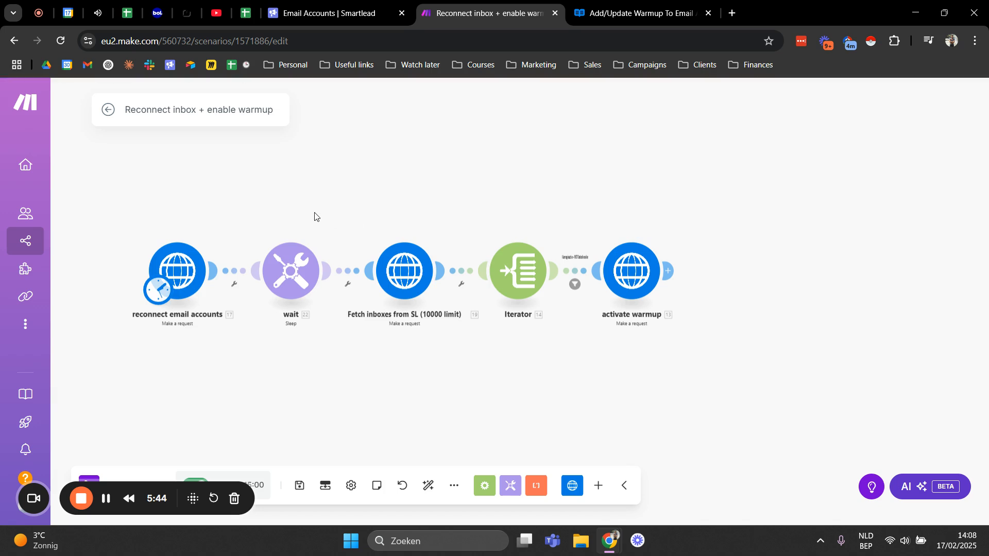
drag(314, 219, 392, 219)
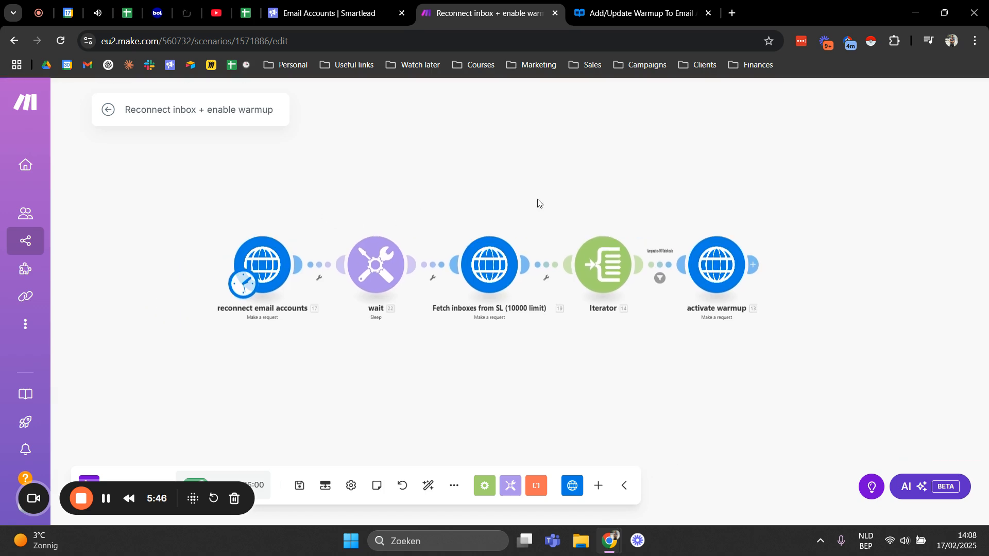
drag(510, 214, 432, 226)
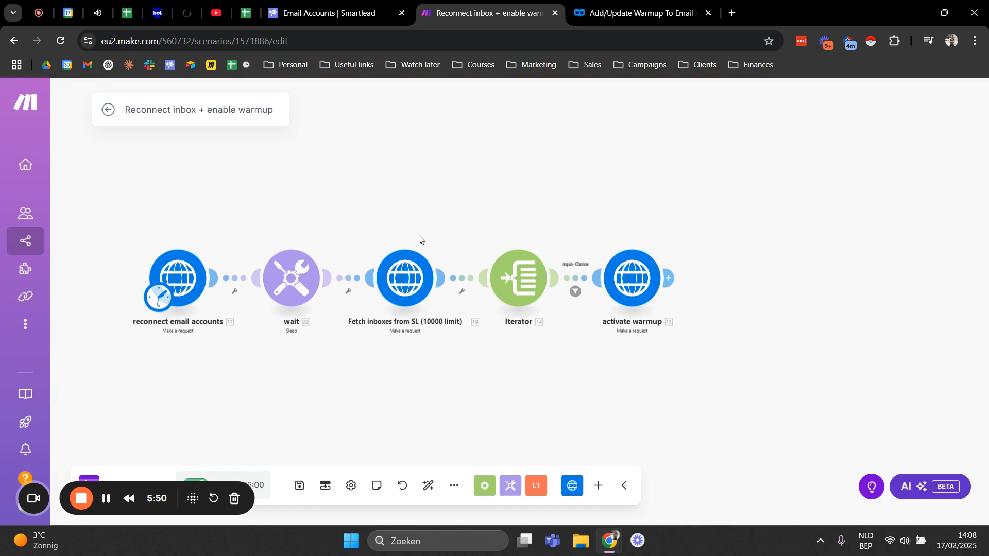
drag(397, 234, 425, 241)
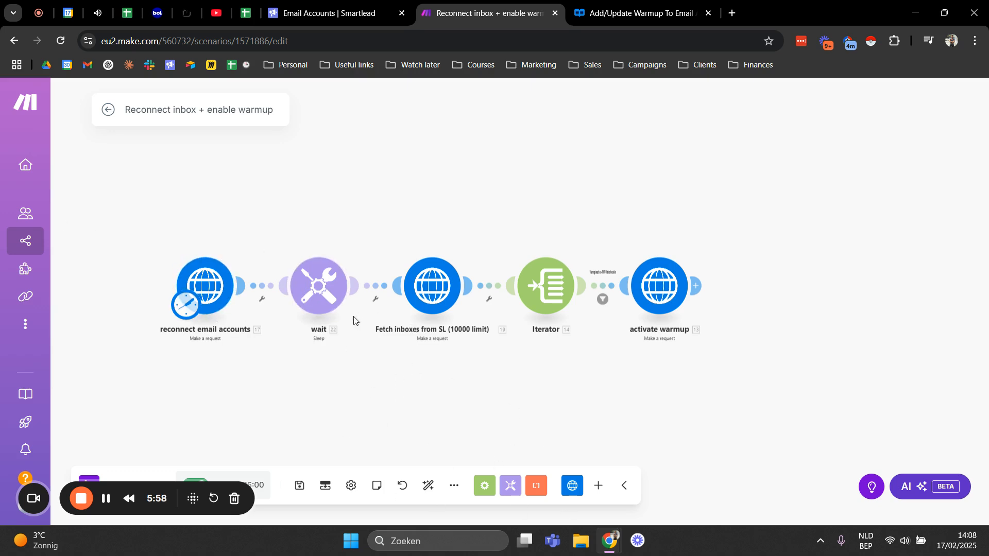
drag(369, 202, 335, 189)
drag(322, 299, 393, 369)
drag(400, 264, 297, 187)
drag(248, 303, 371, 349)
drag(297, 216, 421, 230)
drag(512, 237, 329, 230)
drag(419, 238, 377, 251)
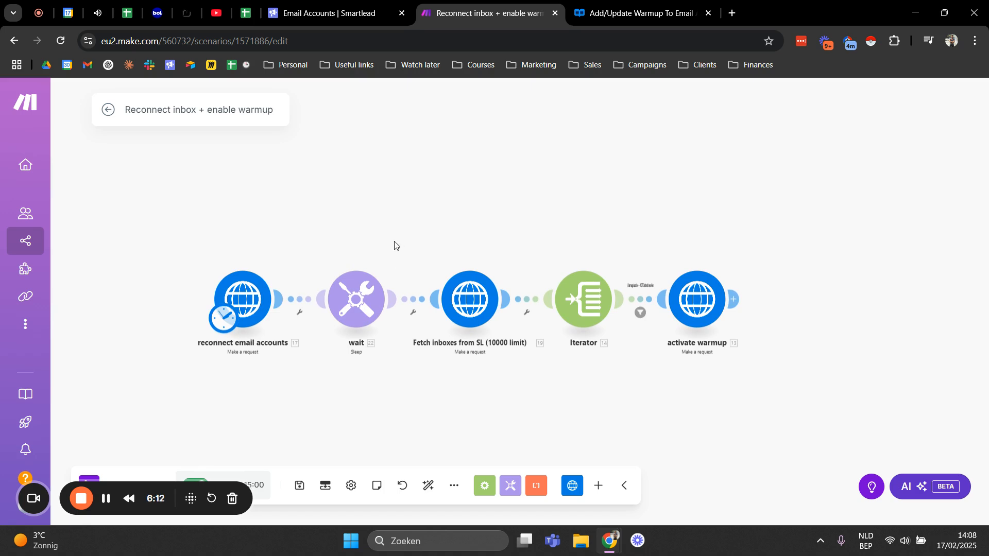
drag(393, 251, 375, 236)
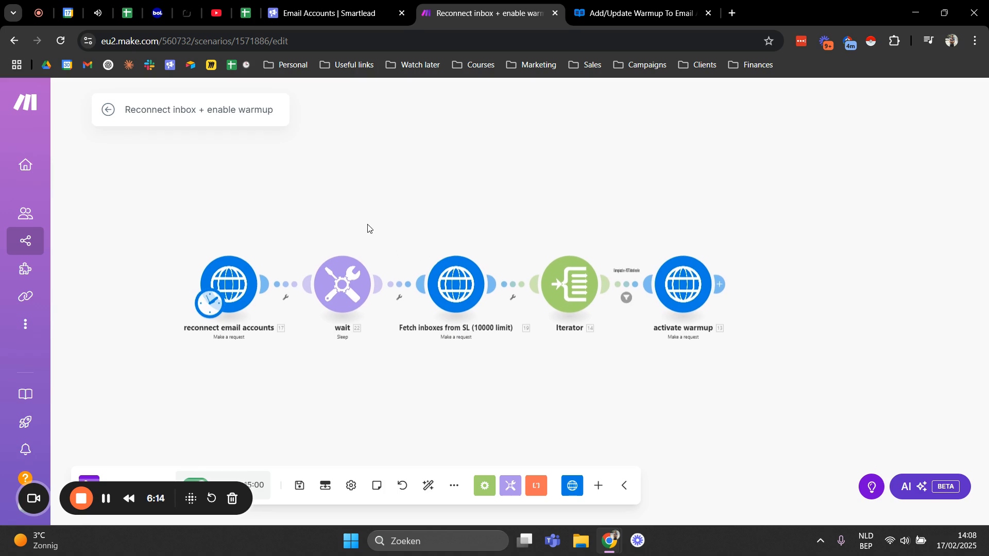